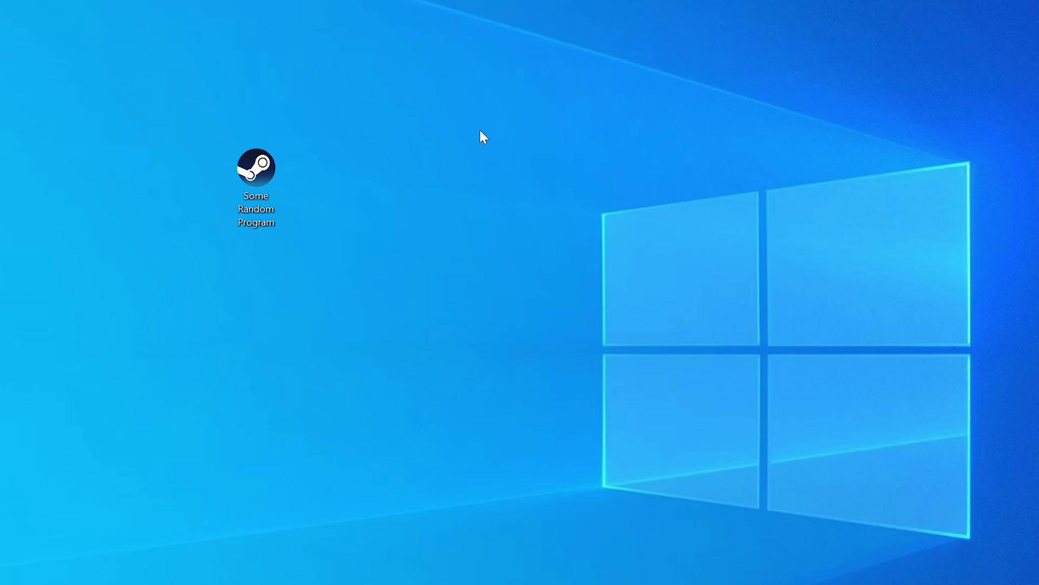
# - Launch the program to reproduce its error, then view the computer's system information
pyautogui.doubleClick(272, 174)
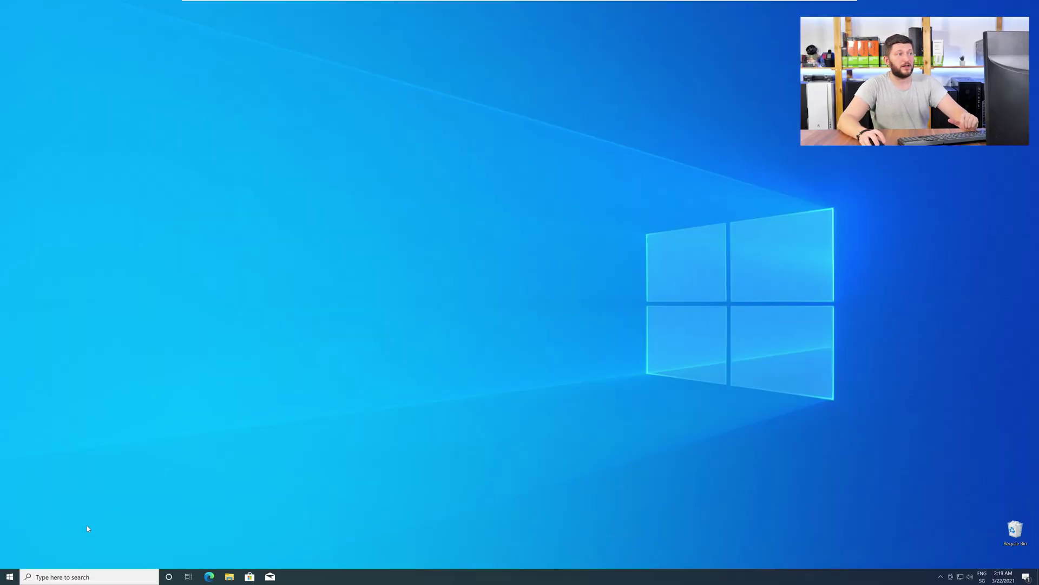
pyautogui.rightClick(6, 578)
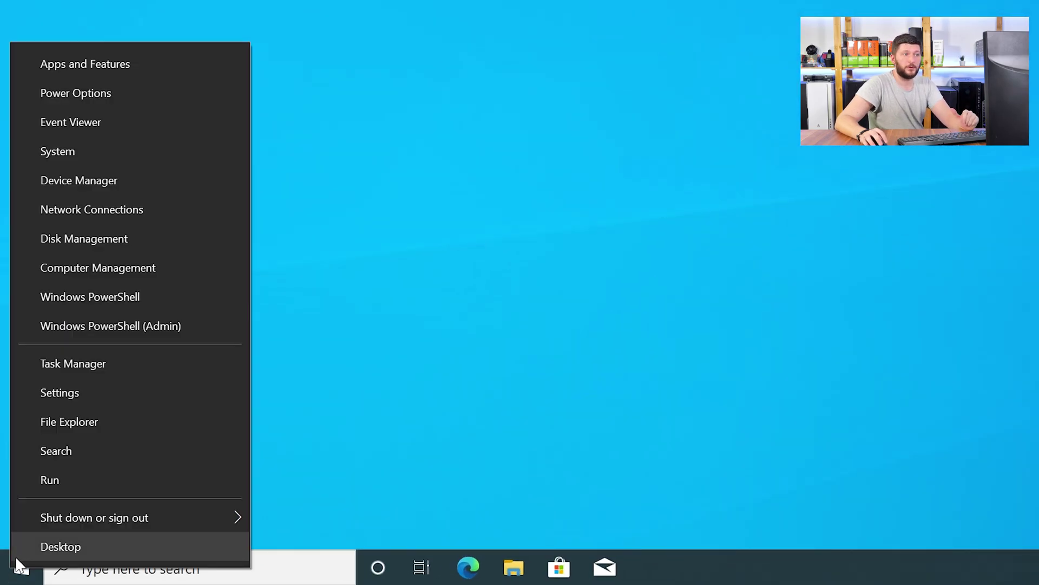
pyautogui.click(125, 157)
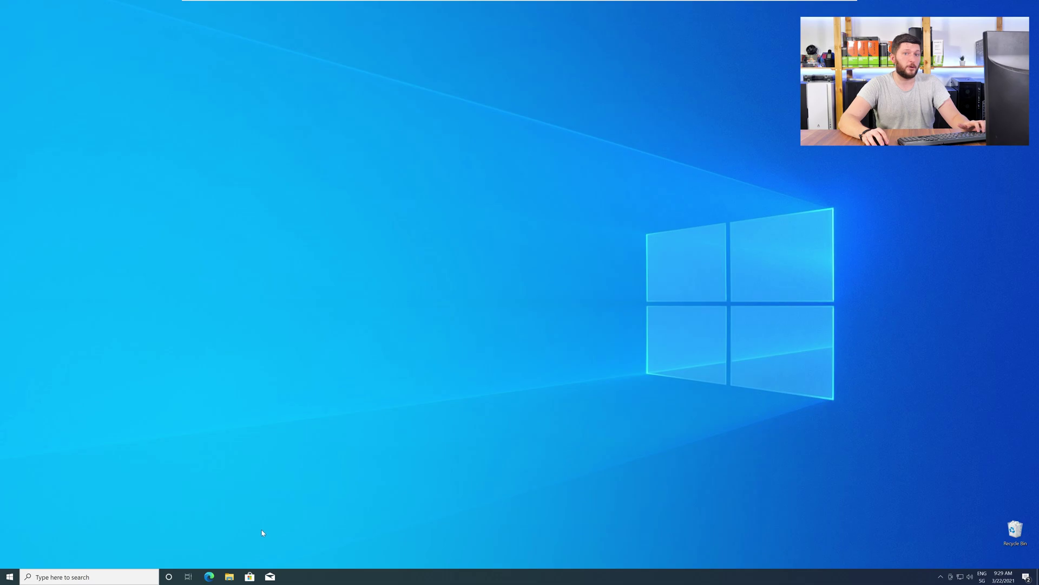
# - Open Edge and go to the STS Tutorial api-ms-win-crt-utility-l1-1-0 DLL download page
pyautogui.click(209, 578)
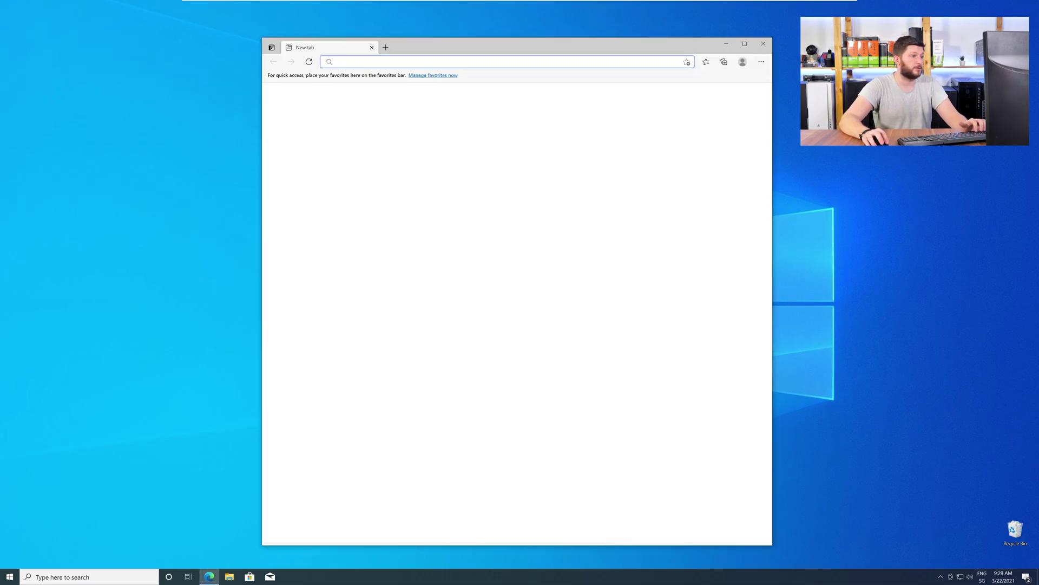
pyautogui.write('https://www.sts-tutorial.com/download/api-ms-win-crt-utility-l1-1-0')
pyautogui.press('Return')
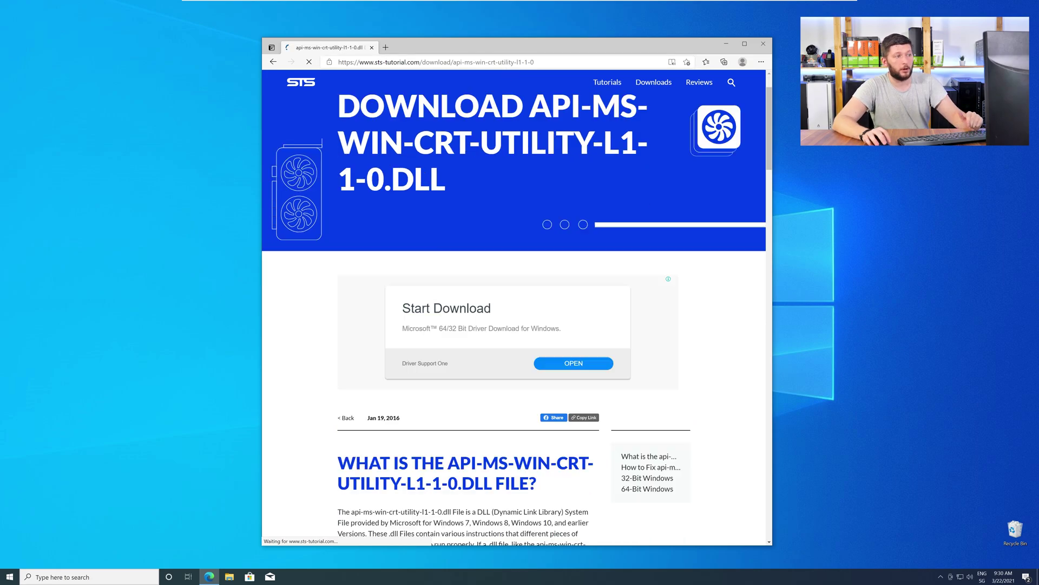
pyautogui.scroll(-8, 514, 319)
pyautogui.scroll(-15, 514, 320)
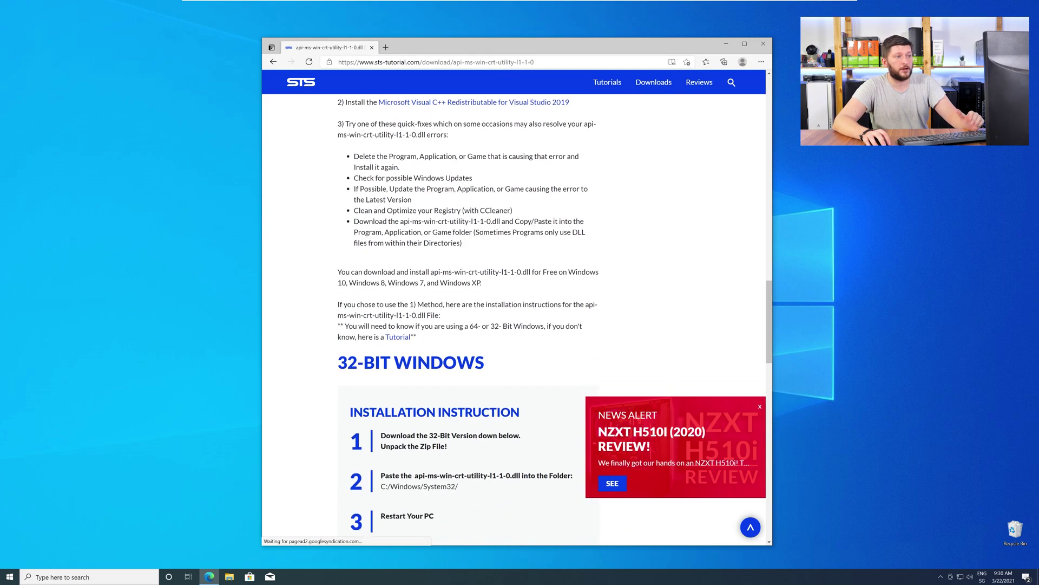
pyautogui.scroll(-3, 514, 319)
pyautogui.scroll(4, 514, 319)
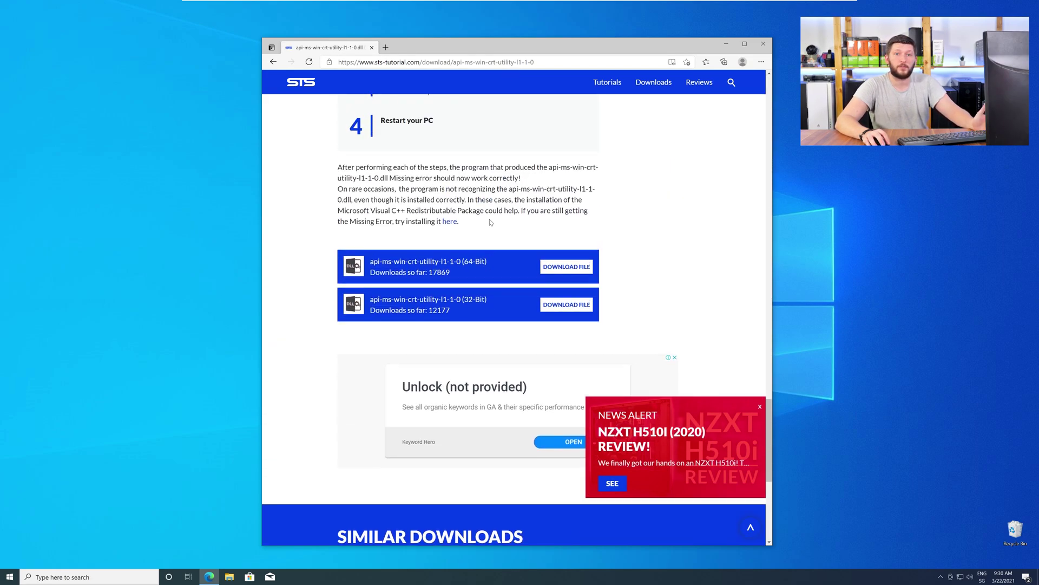
# - Download the 64-bit DLL zip and open both the 64-bit and 32-bit zip downloads
pyautogui.click(558, 272)
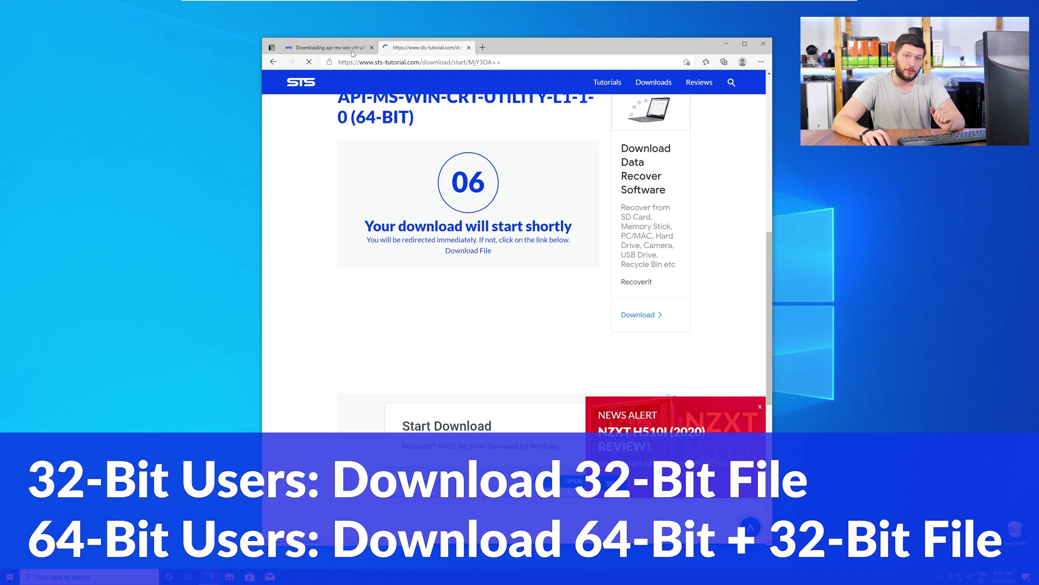
pyautogui.hotkey('ctrl', 'Tab')
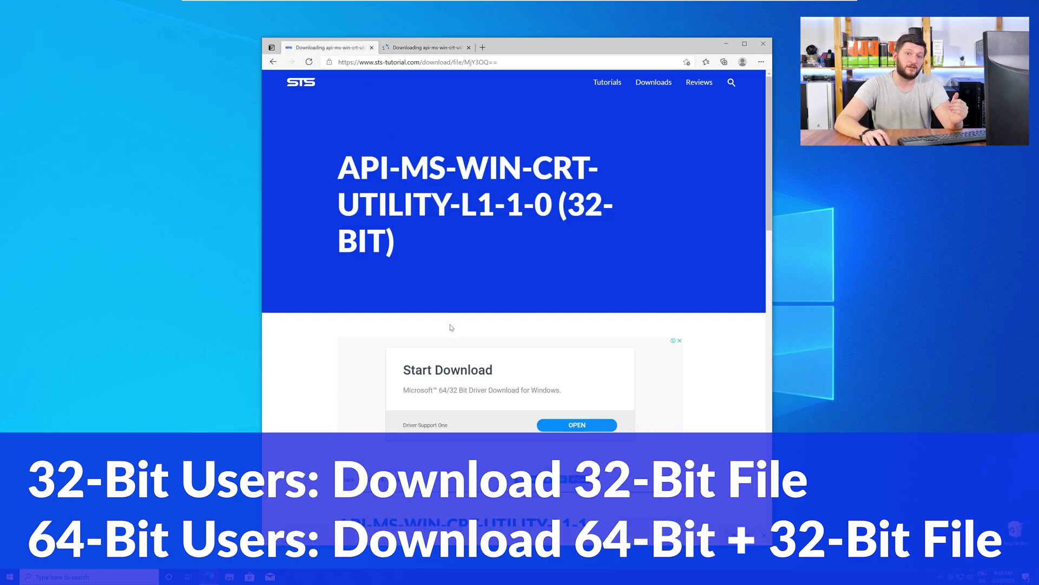
pyautogui.scroll(-5, 450, 327)
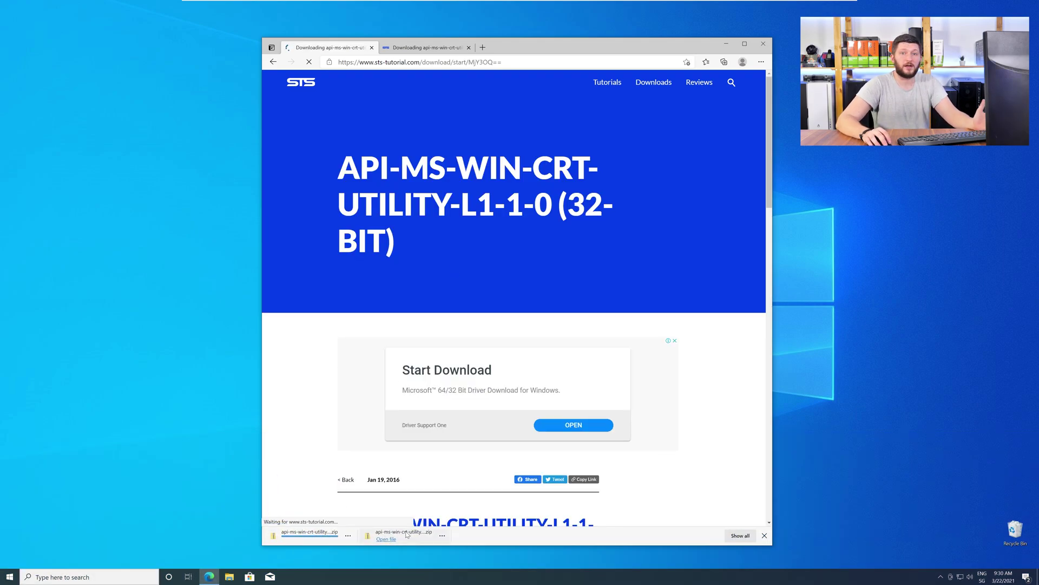
pyautogui.click(407, 534)
pyautogui.click(323, 534)
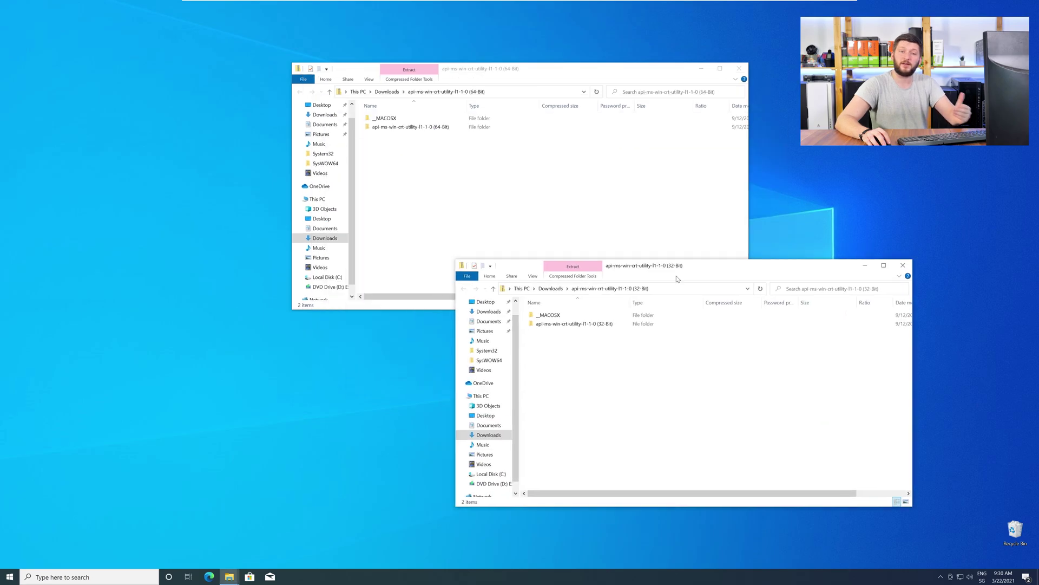
# - Arrange the two archive windows side by side, showing their 64-Bit and 32-Bit folders
pyautogui.moveTo(666, 267); pyautogui.dragTo(770, 320)
pyautogui.moveTo(585, 65); pyautogui.dragTo(360, 311)
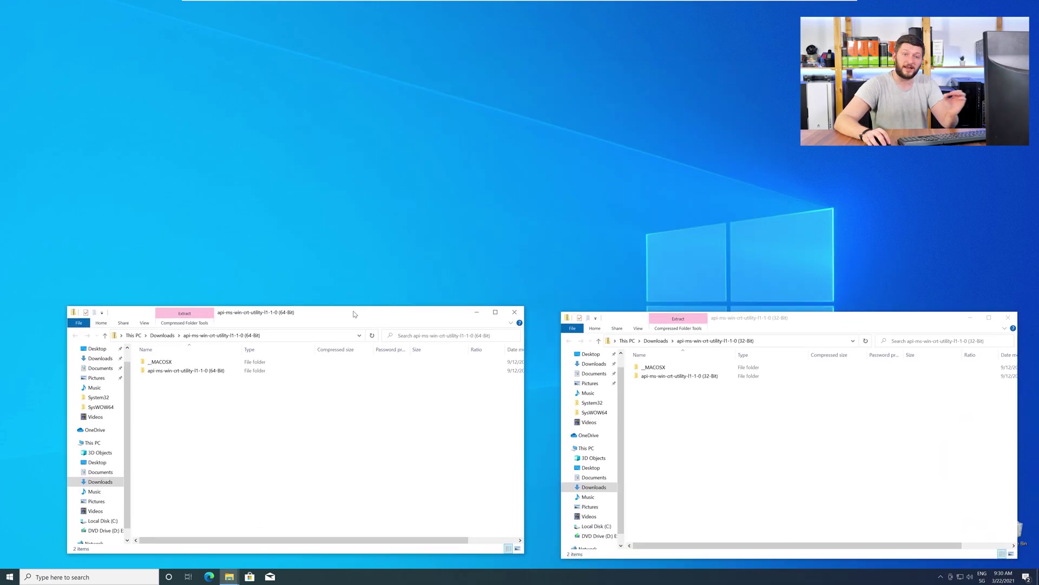
pyautogui.doubleClick(217, 378)
pyautogui.doubleClick(674, 377)
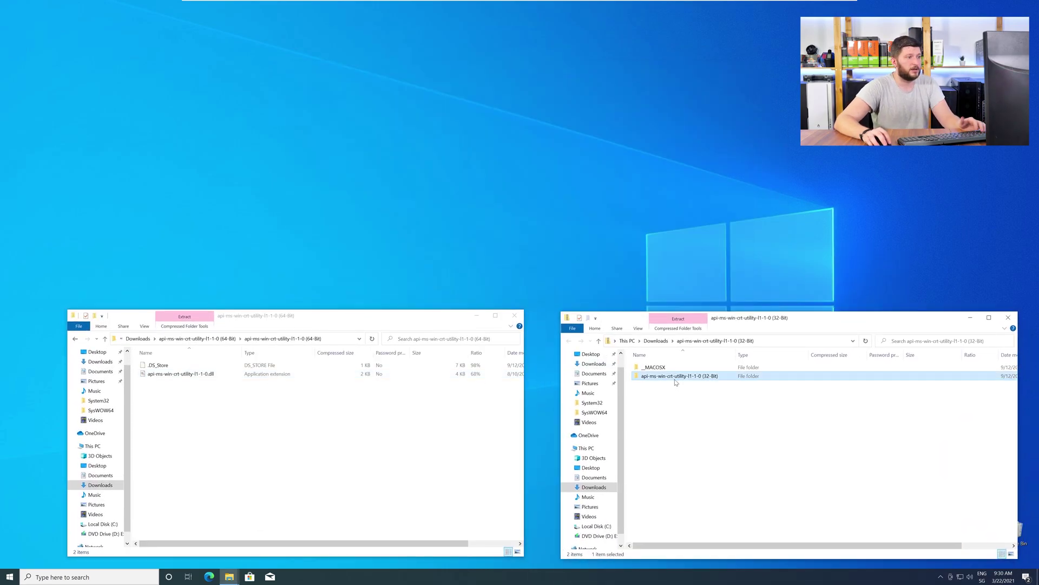
# - Open a third Explorer window at Local Disk (C:) > Windows and select the System32 folder
pyautogui.click(231, 579)
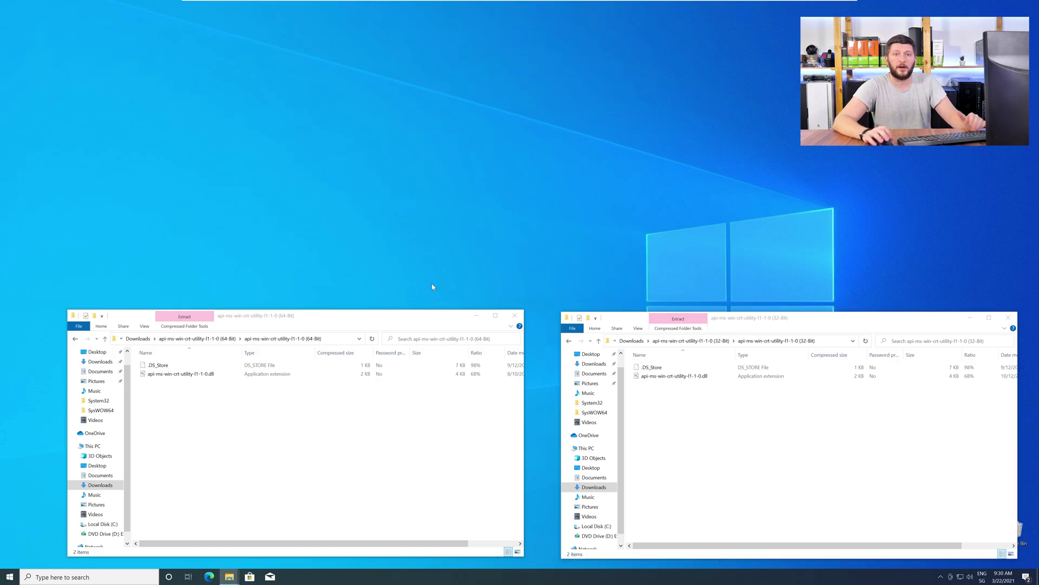
pyautogui.moveTo(437, 13); pyautogui.dragTo(677, 69)
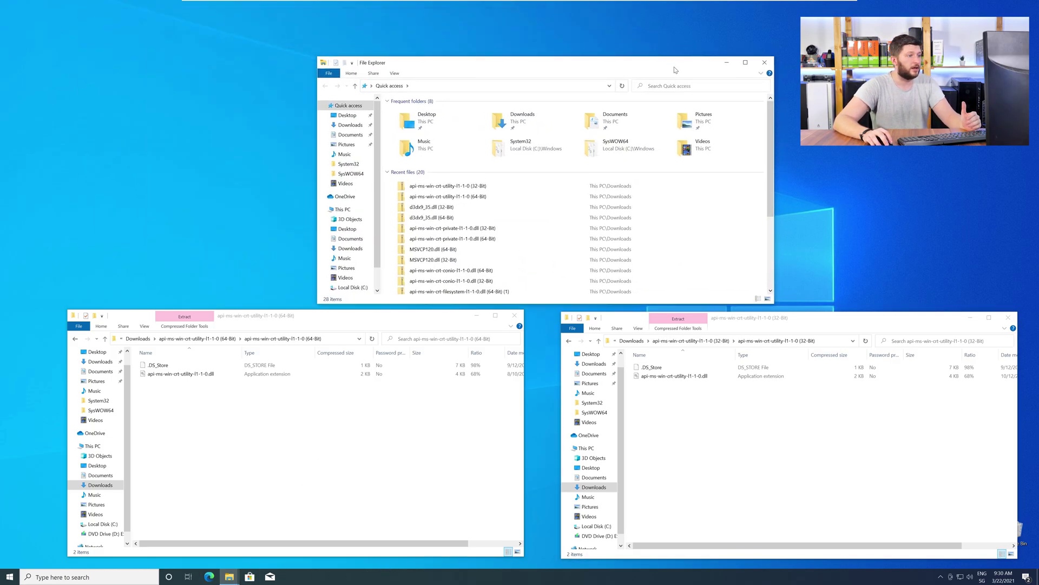
pyautogui.click(367, 213)
pyautogui.doubleClick(422, 194)
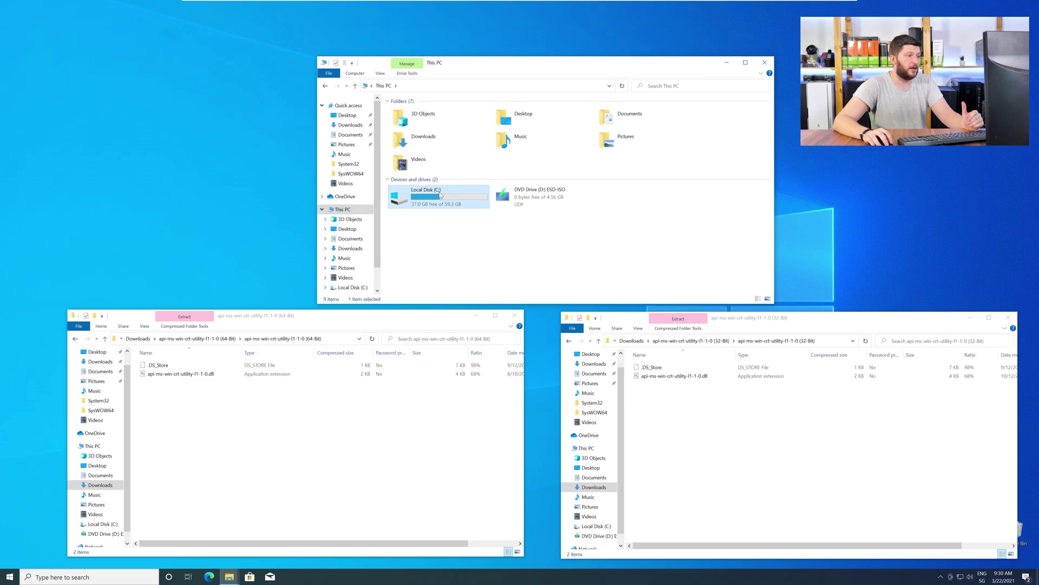
pyautogui.doubleClick(421, 147)
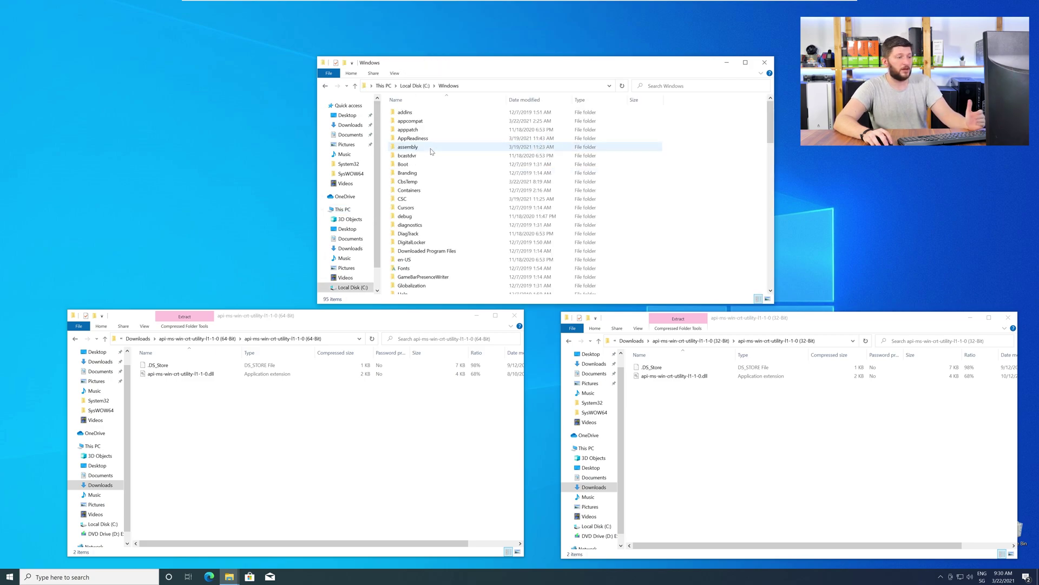
pyautogui.scroll(-12, 433, 203)
pyautogui.scroll(-7, 433, 206)
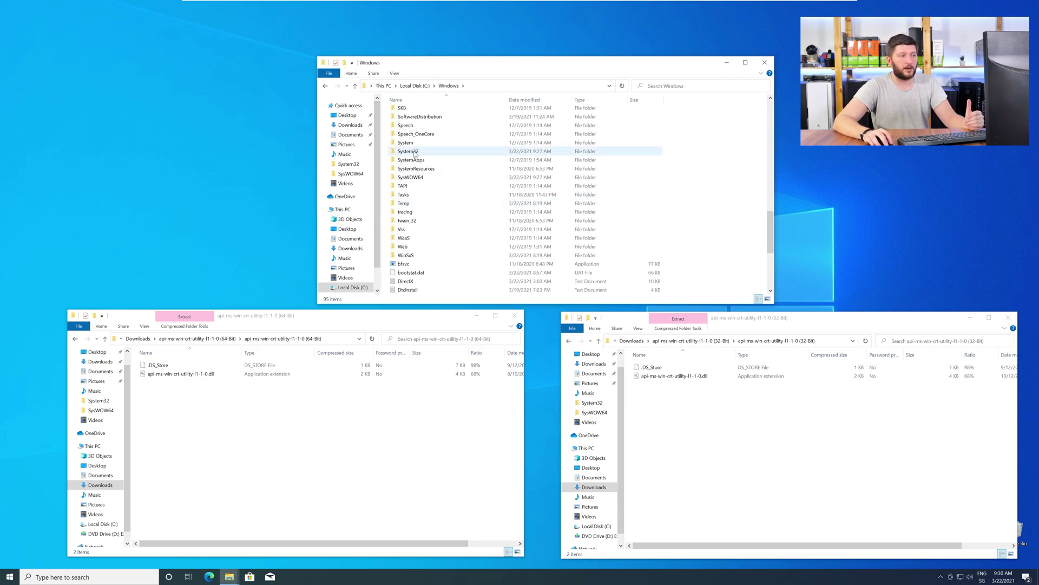
pyautogui.write('sysw')
pyautogui.click(418, 152)
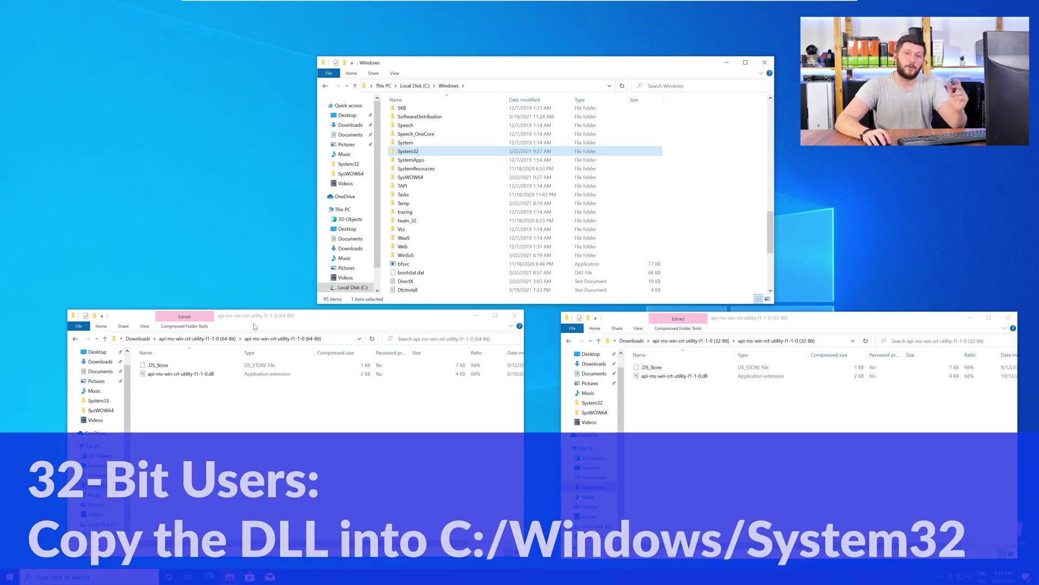
# - Copy the 64-bit DLL into System32 and the 32-bit DLL into SysWOW64, granting administrator permission
pyautogui.moveTo(180, 374); pyautogui.dragTo(396, 154)
pyautogui.click(497, 263)
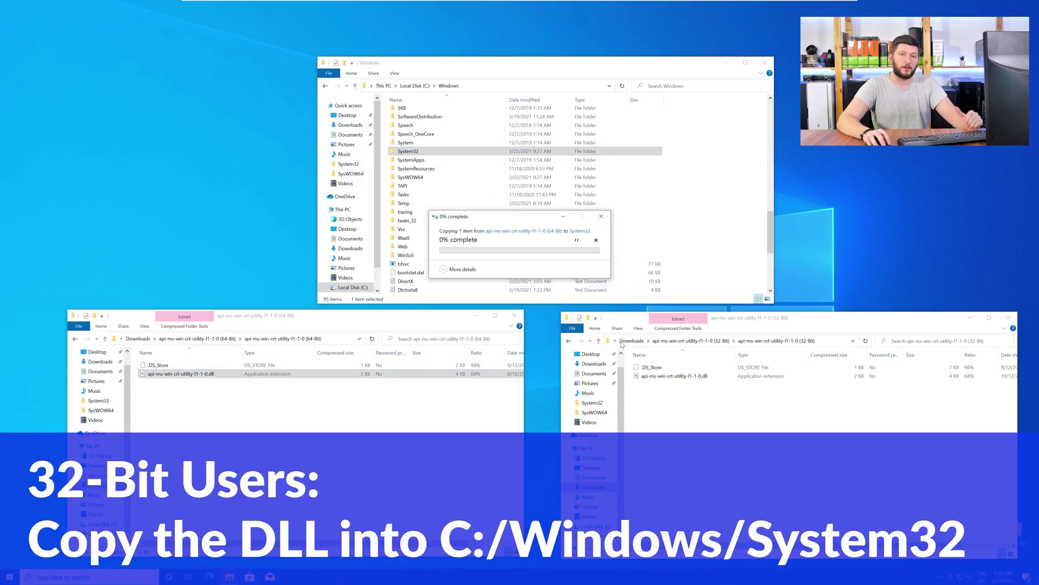
pyautogui.moveTo(649, 382); pyautogui.dragTo(421, 181)
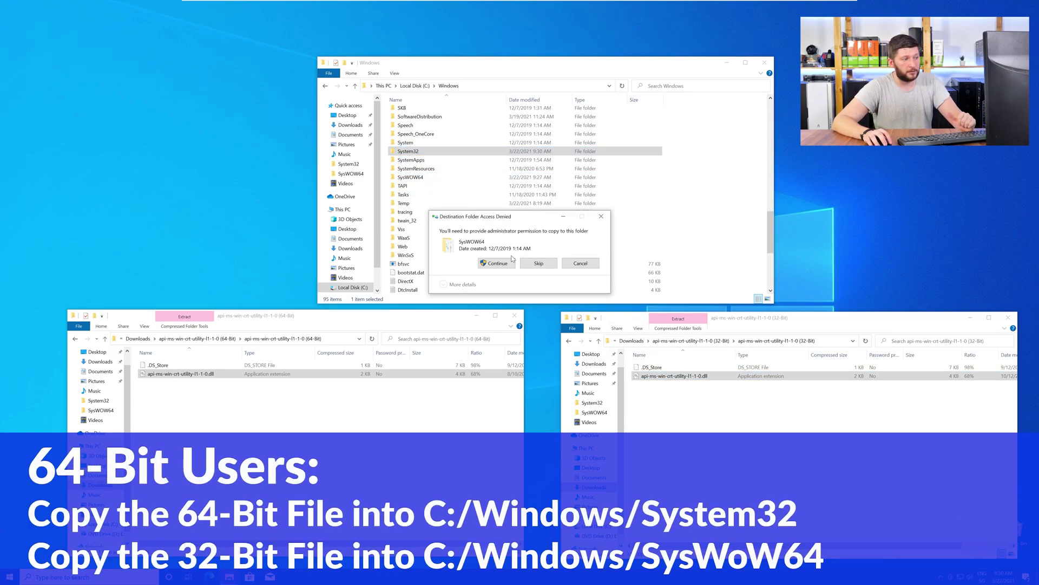
pyautogui.click(498, 264)
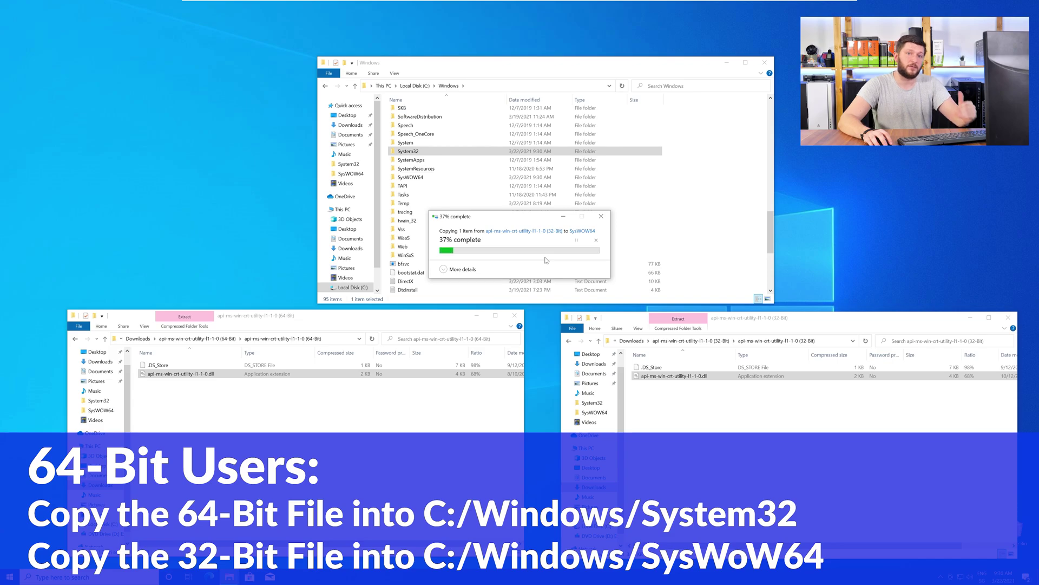
# - Close the Windows folder window and both archive windows
pyautogui.click(764, 64)
pyautogui.click(1008, 318)
pyautogui.click(514, 315)
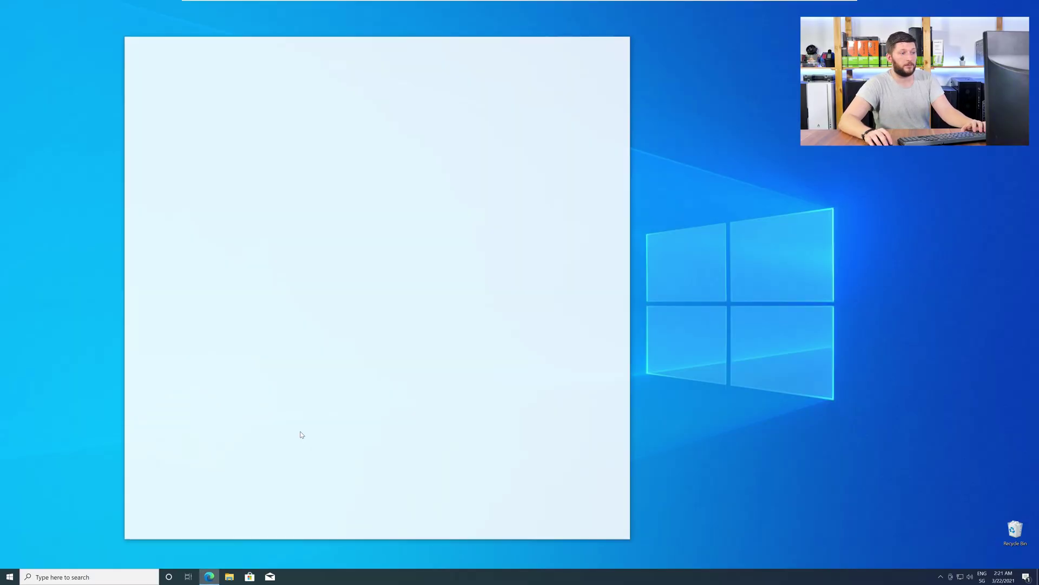
# - Go to the STS Tutorial Visual C++ Redistributable page and download and open vc_redist.x64.exe
pyautogui.write('https://www.sts-tutorial.com/download/credistributable2019')
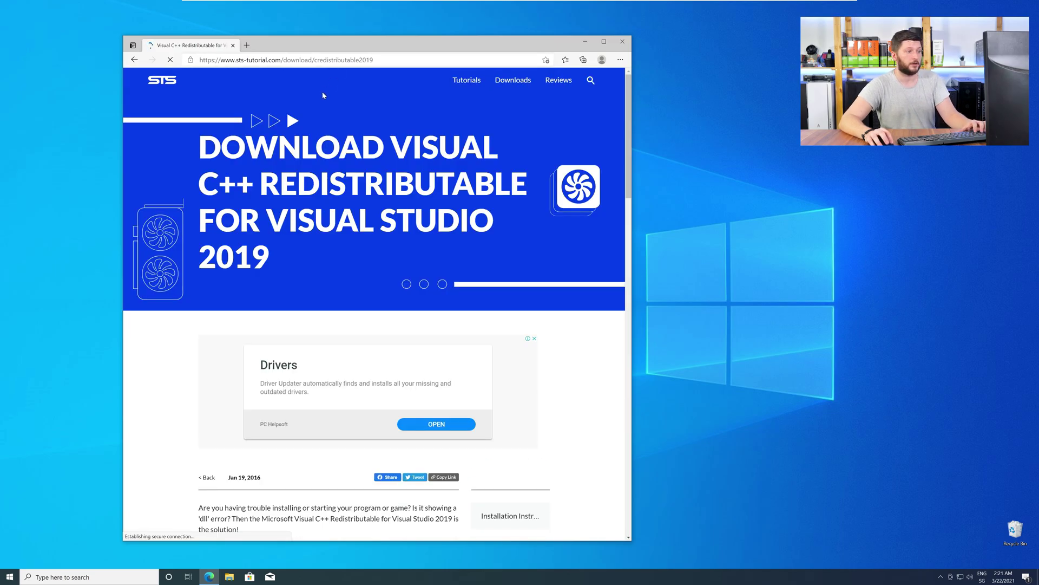
pyautogui.scroll(-10, 168, 280)
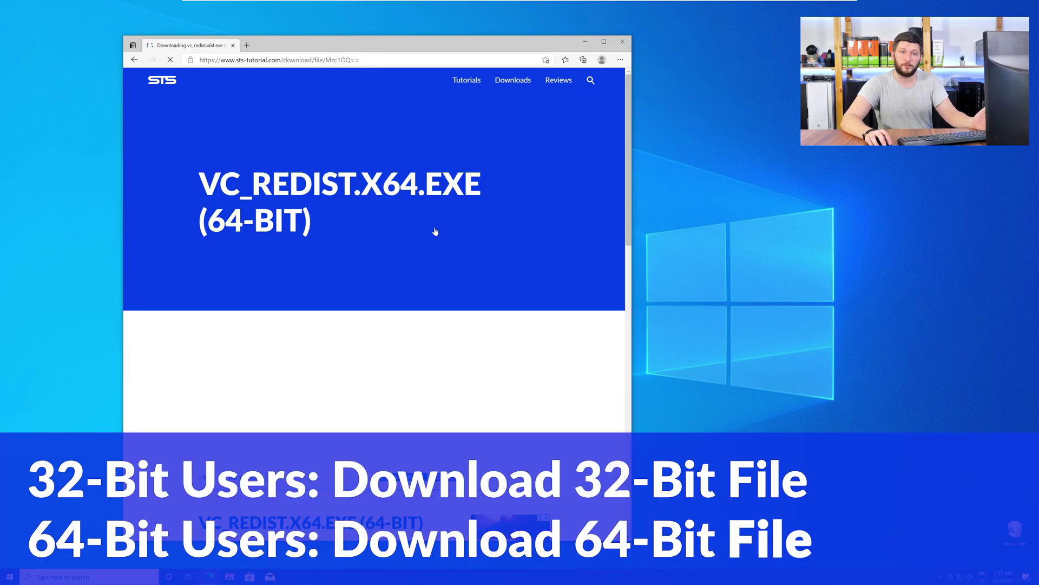
pyautogui.scroll(1, 422, 244)
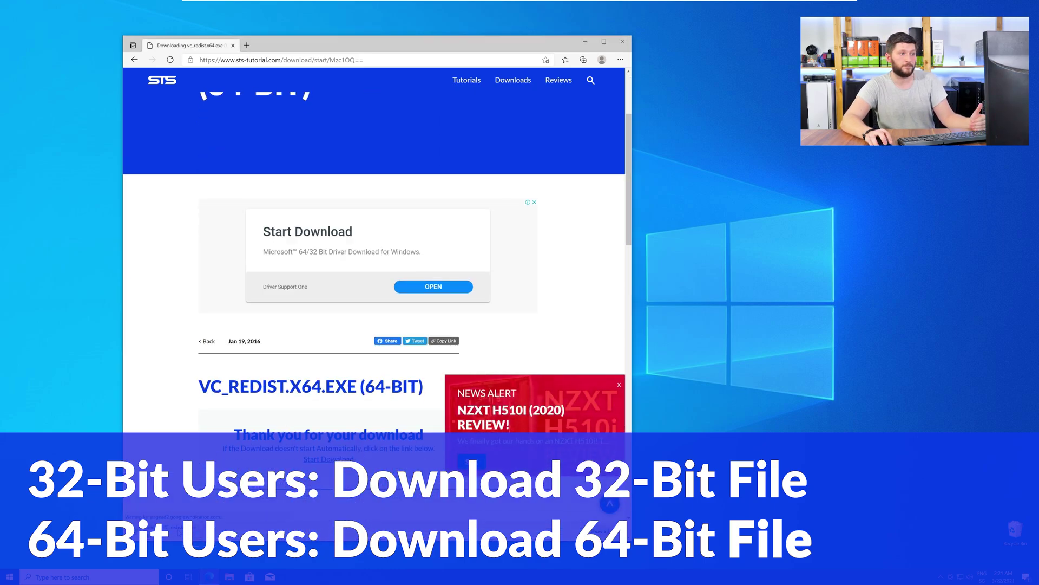
pyautogui.click(153, 534)
# - Run vc_redist.x64.exe, accept the license terms, and install it with administrator approval
pyautogui.click(622, 46)
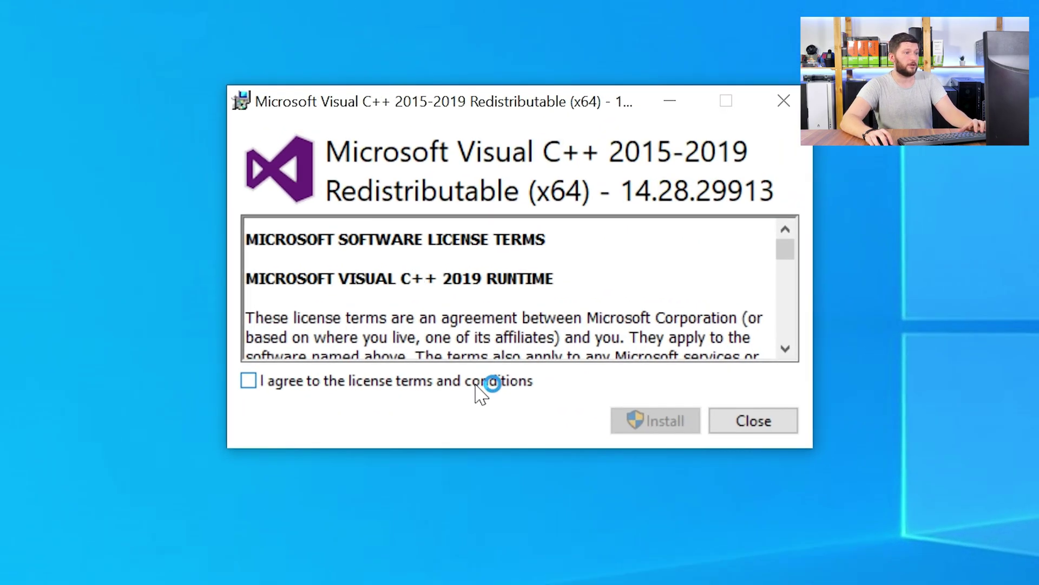
pyautogui.click(481, 394)
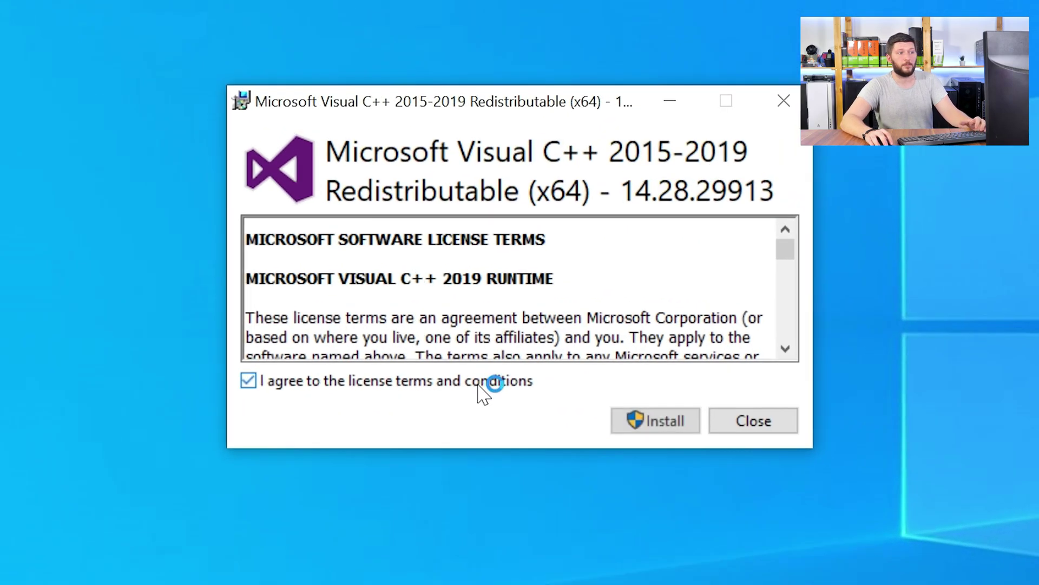
pyautogui.click(656, 422)
pyautogui.click(463, 439)
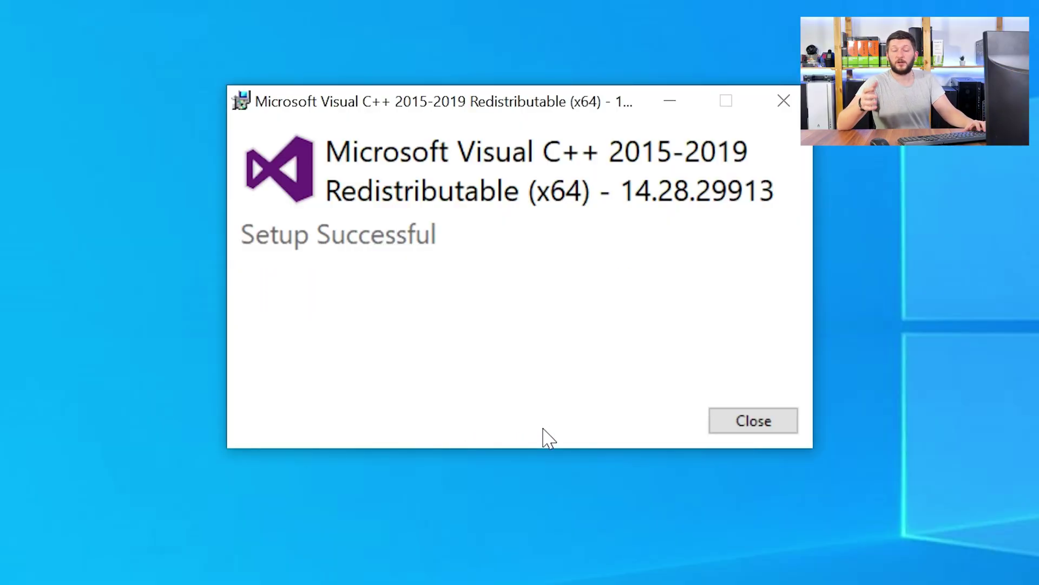
# - Close the Visual C++ 2015-2019 x64 installer's Setup Successful dialog
pyautogui.click(763, 425)
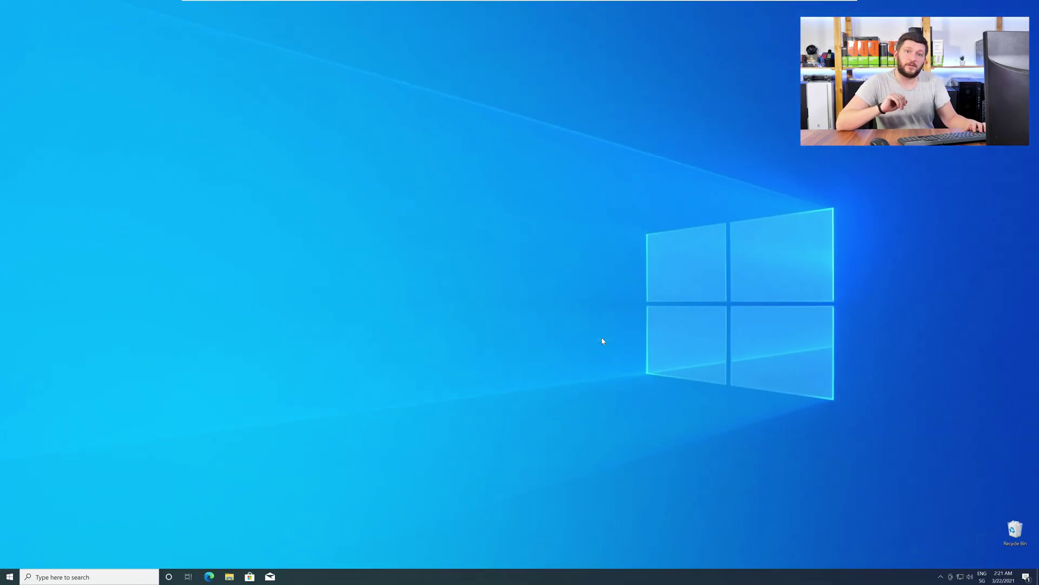